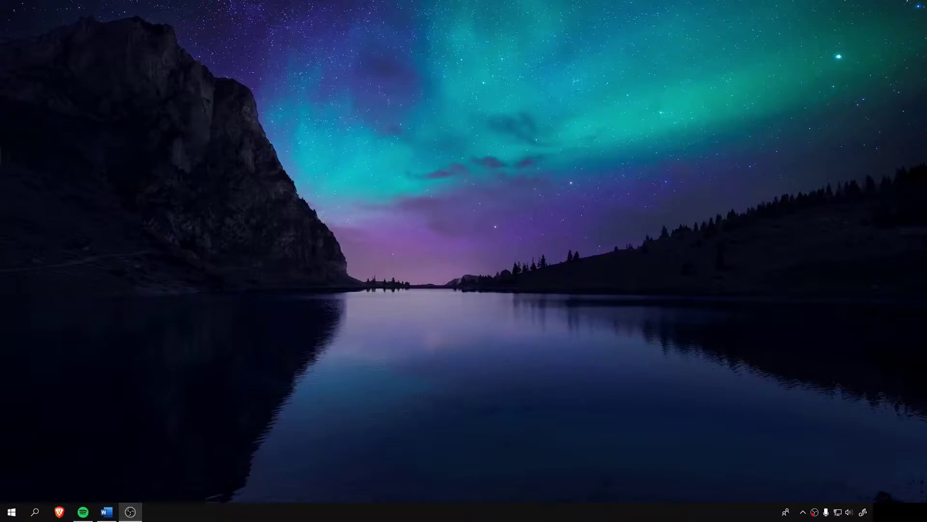
Start Cisco Packet Tracer from its taskbar shortcut
click(131, 511)
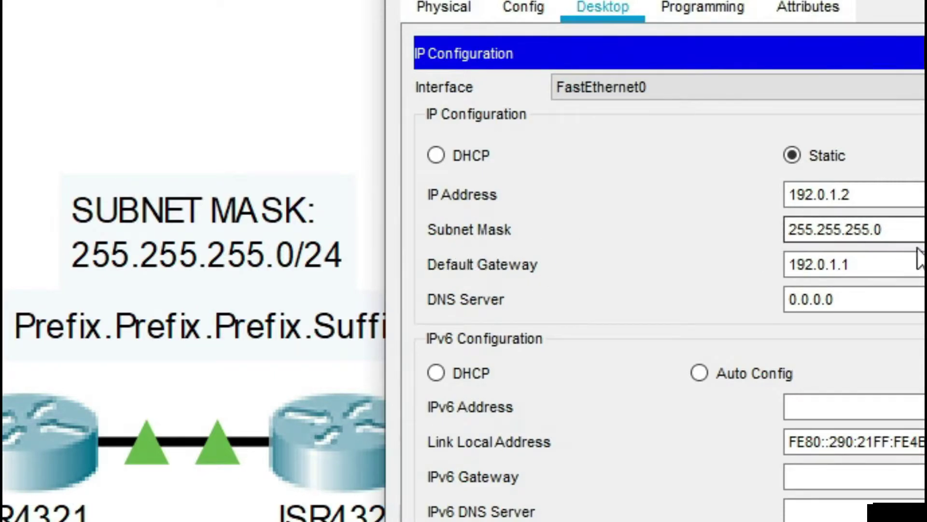
Select the PC's IP Address field showing 192.0.1.2 in IP Configuration
click(811, 193)
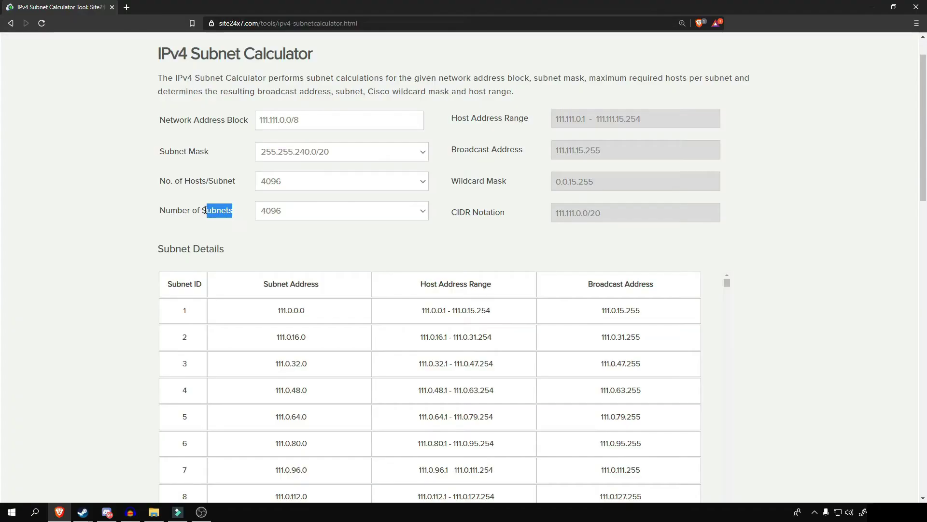
Set Number of Subnets to 64, yielding mask 255.252.0.0/14
click(266, 210)
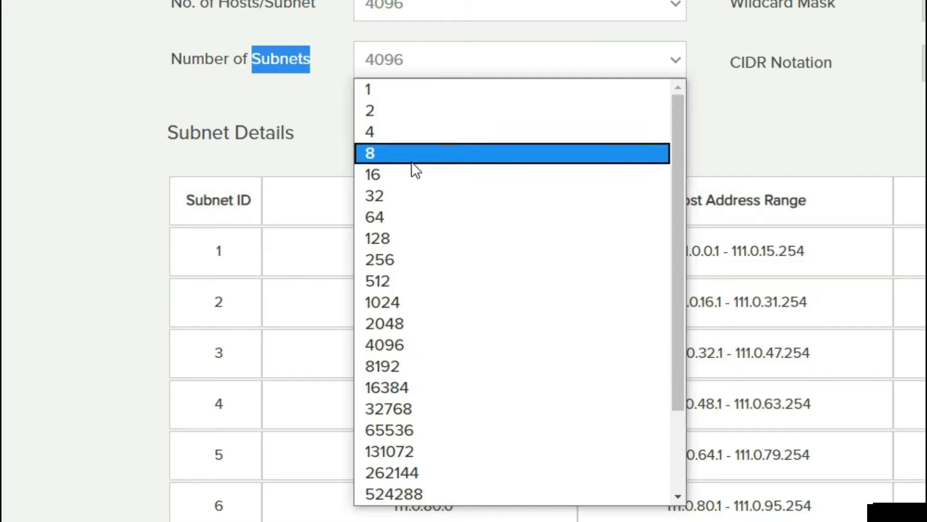
click(407, 216)
scroll(418, 204, down, 3)
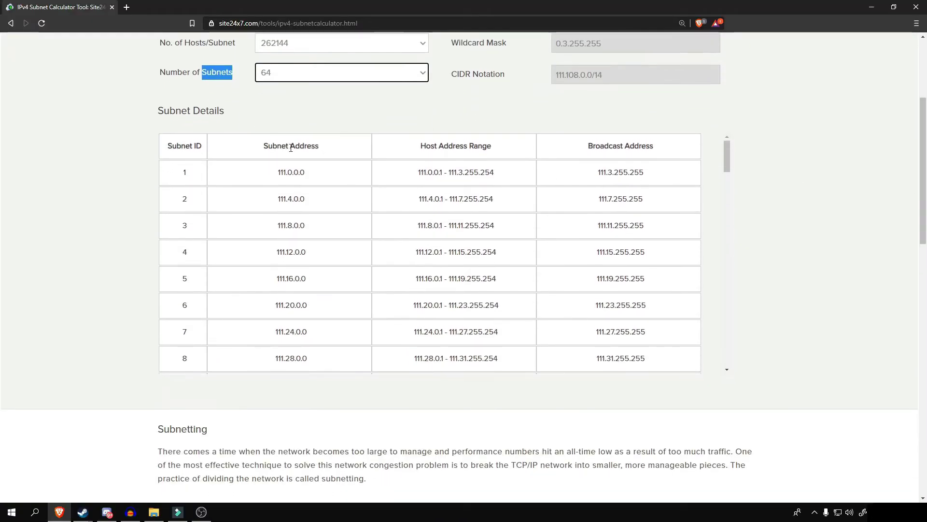
Highlight the first eight subnet rows of the details table and the calculator's title
drag(264, 146, 310, 355)
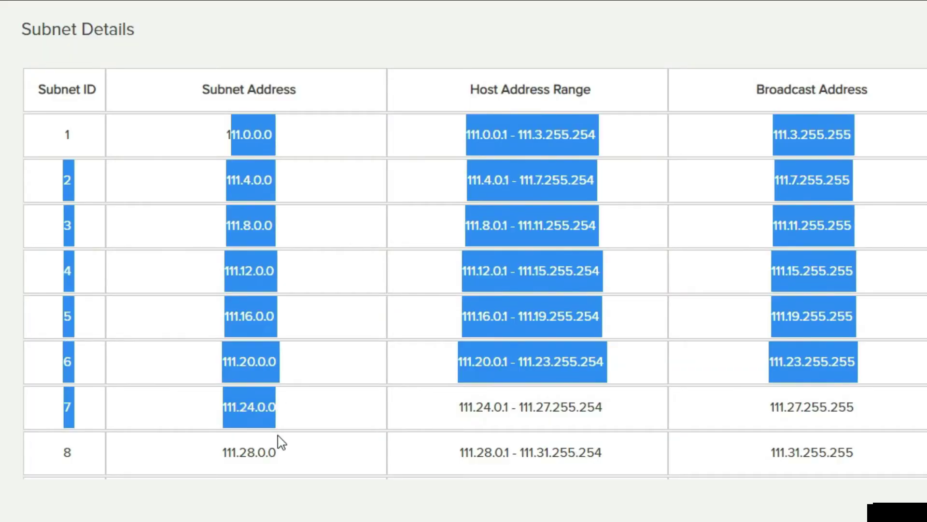
drag(281, 442, 282, 446)
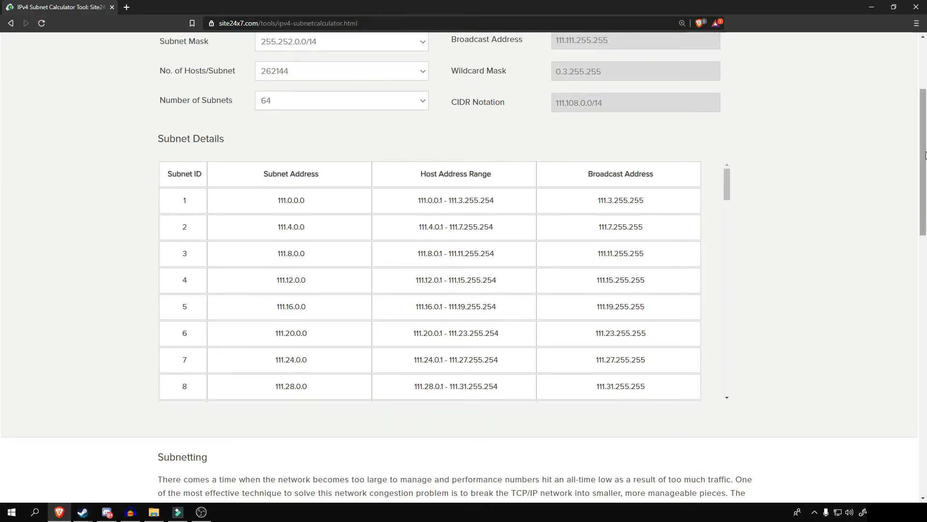
drag(925, 156, 926, 111)
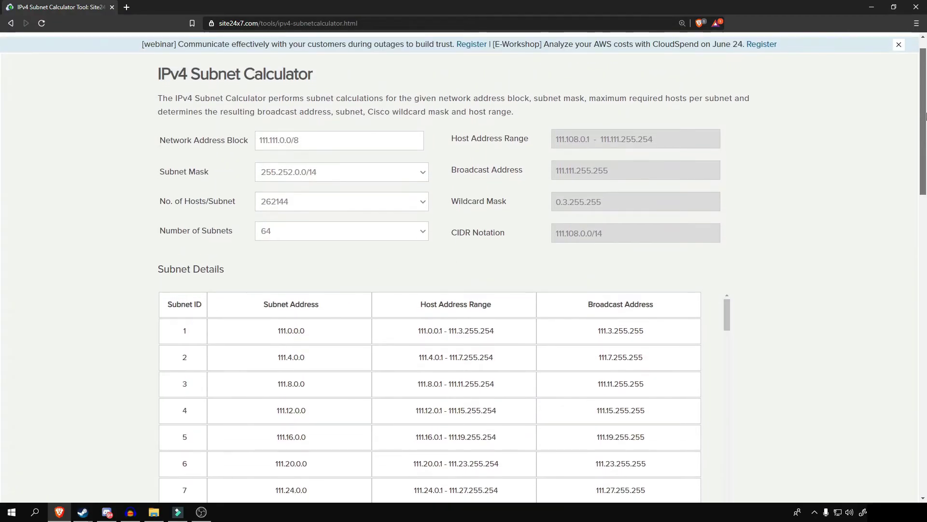
drag(160, 68, 320, 75)
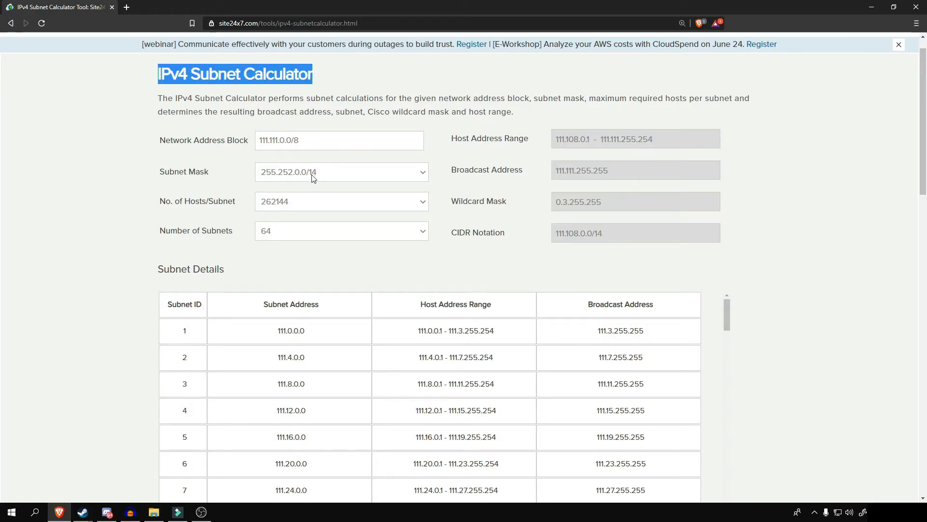
click(361, 110)
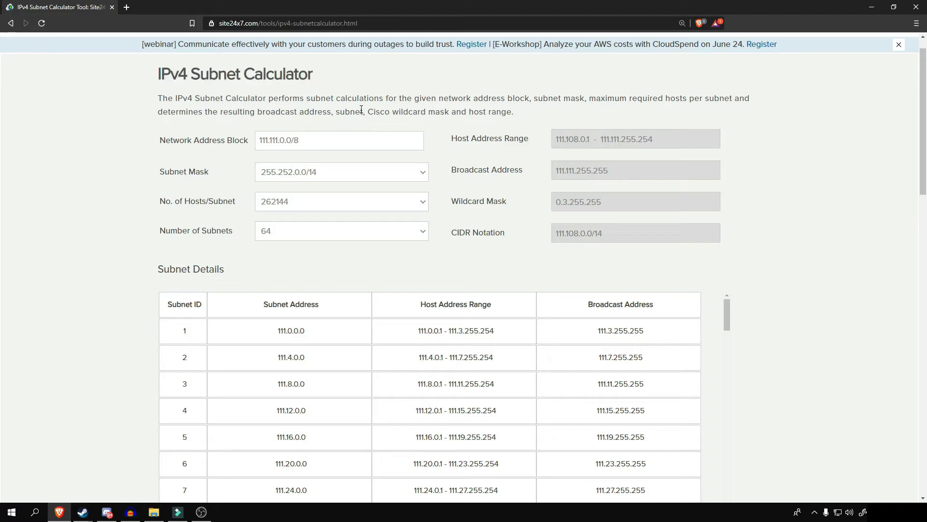
drag(309, 140, 204, 126)
text(1)
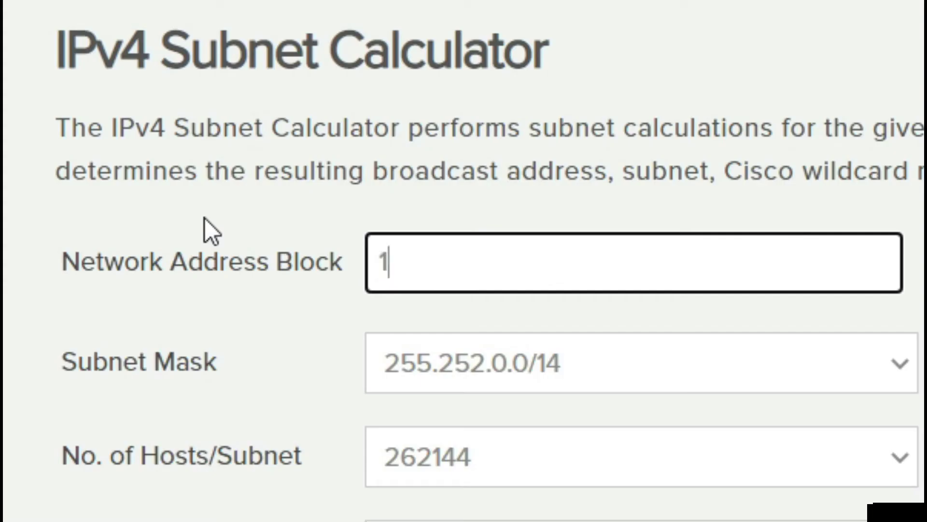
text(92.168.0)
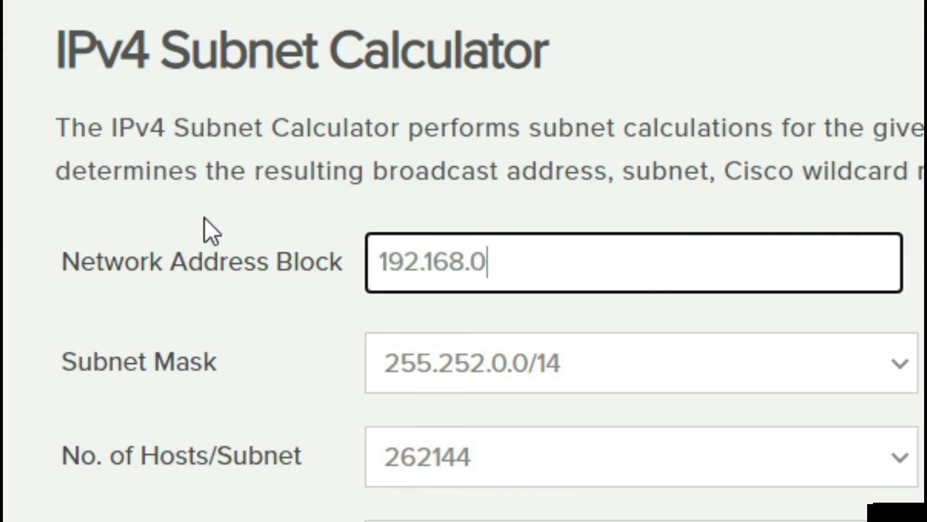
text(.0)
key(Tab)
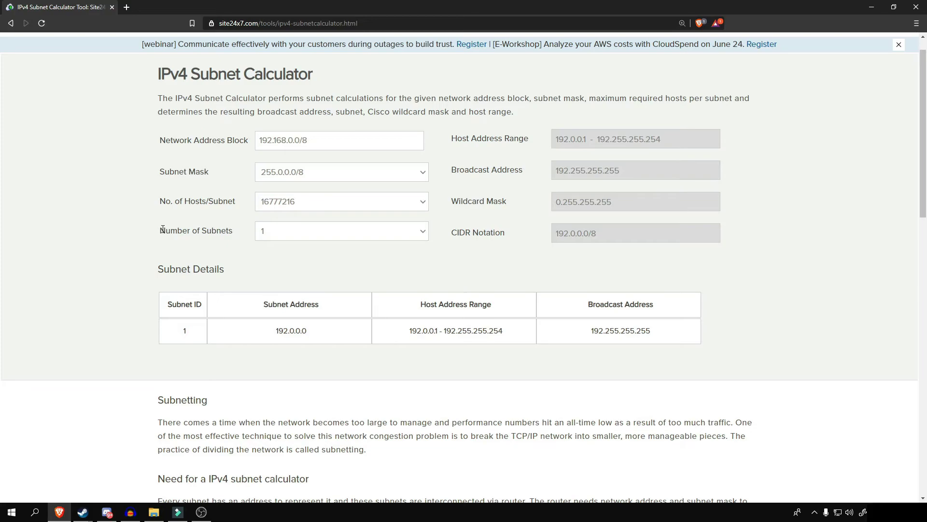
drag(164, 232, 225, 233)
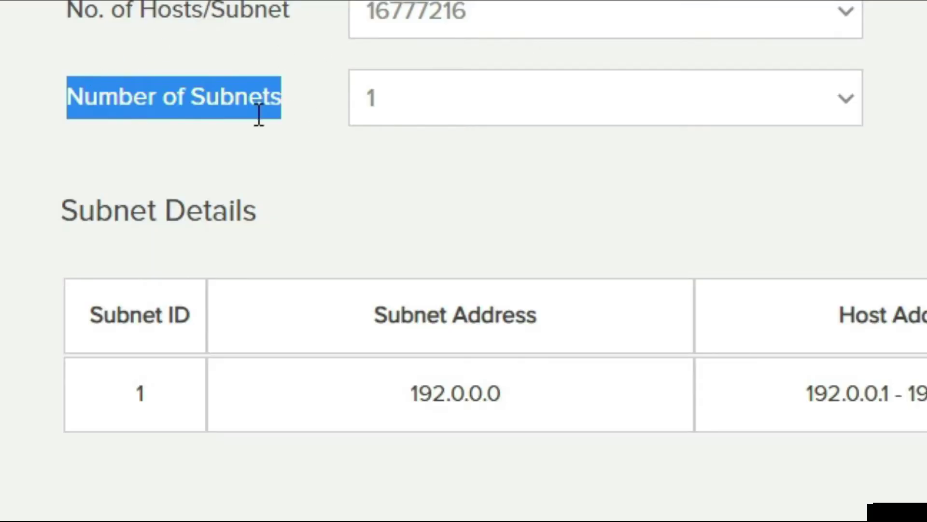
click(281, 234)
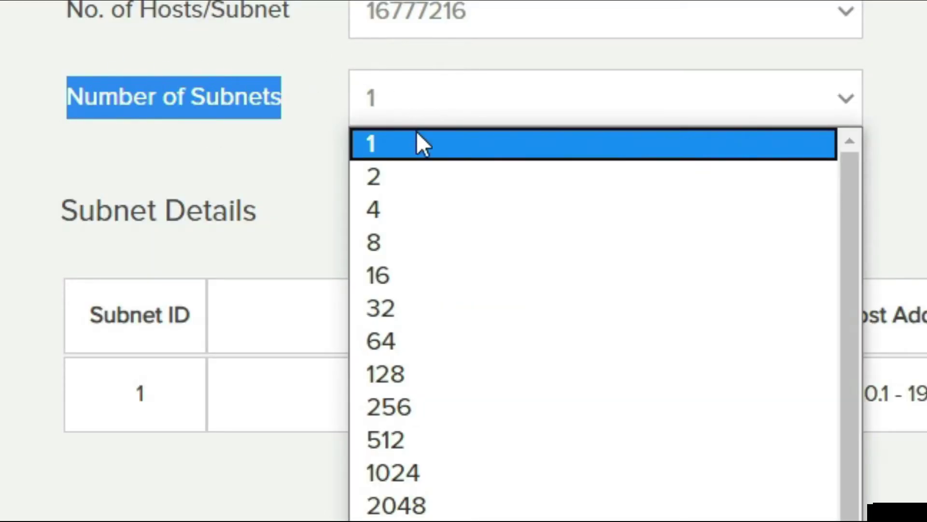
click(400, 213)
click(417, 196)
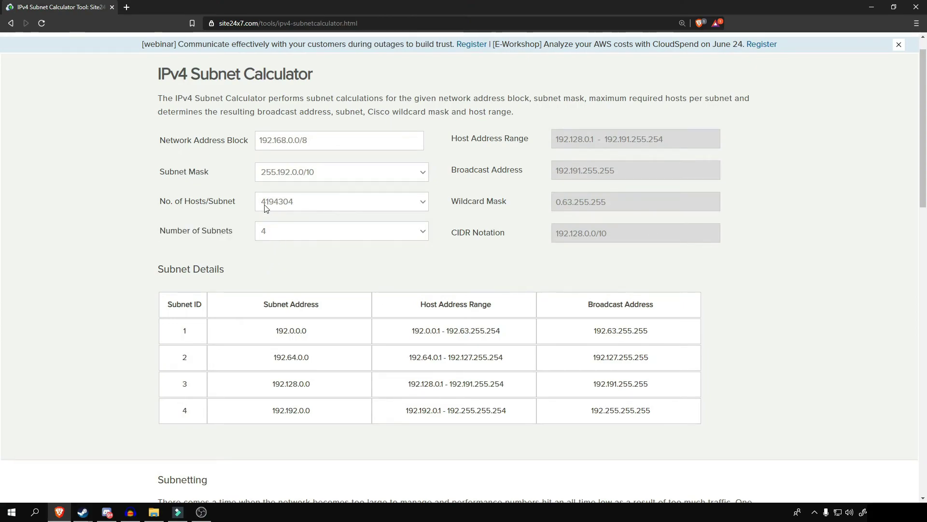
drag(161, 172, 215, 175)
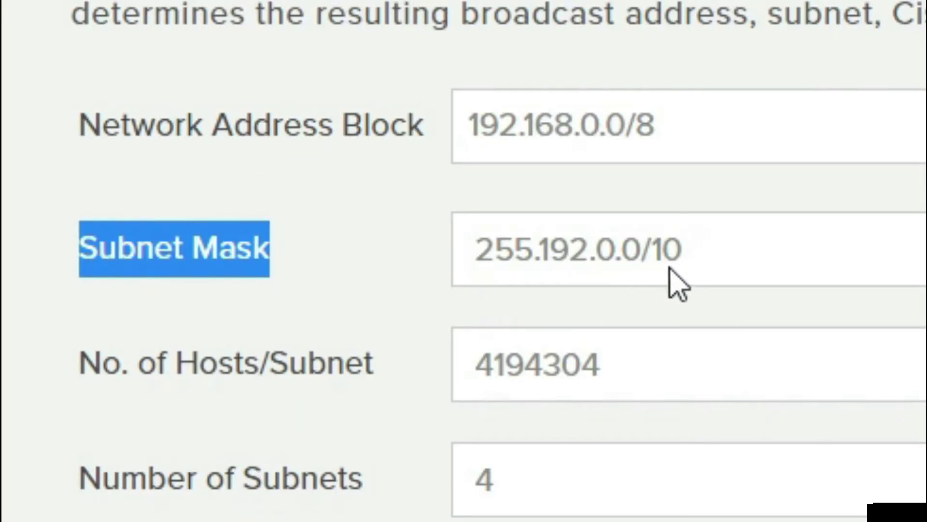
click(311, 263)
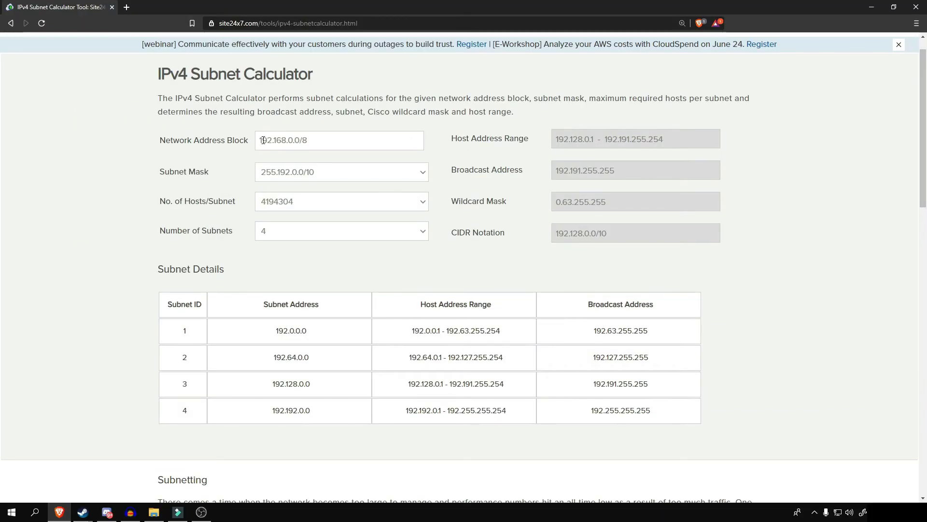
drag(260, 140, 300, 140)
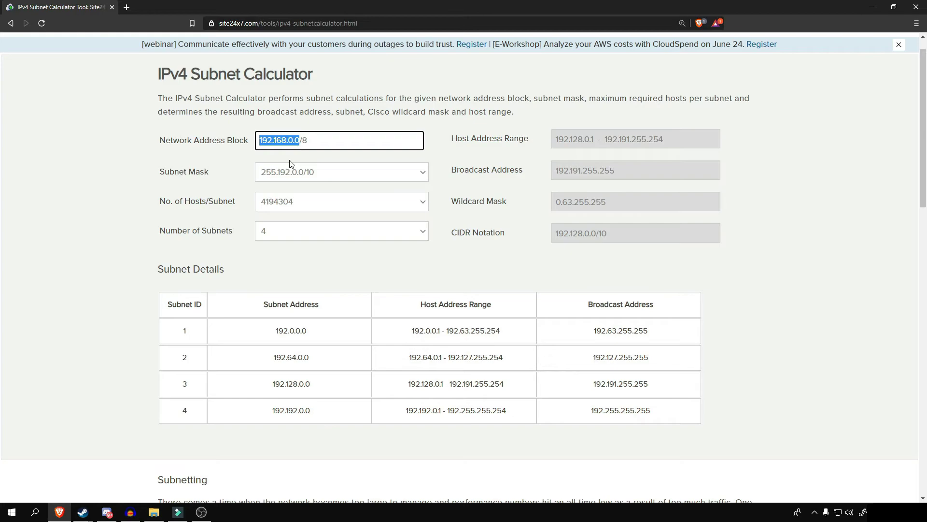
drag(163, 229, 233, 231)
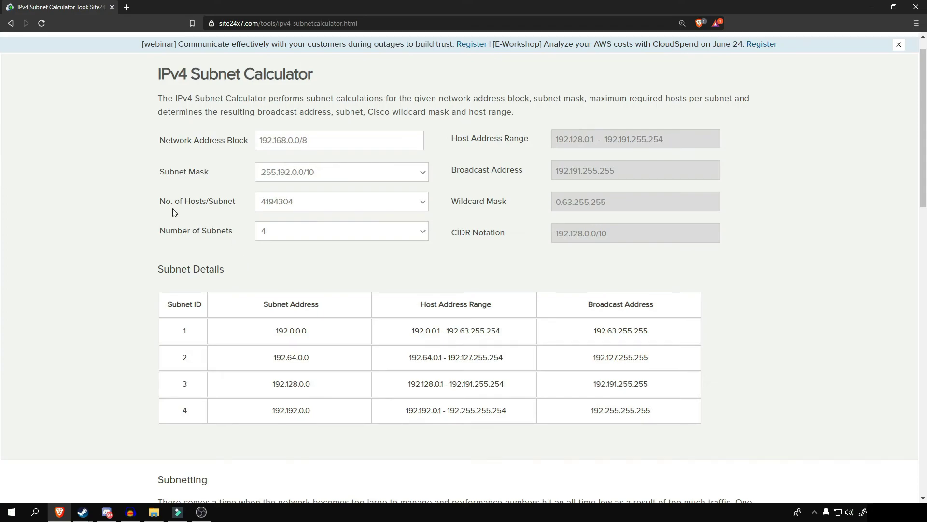
drag(160, 202, 240, 205)
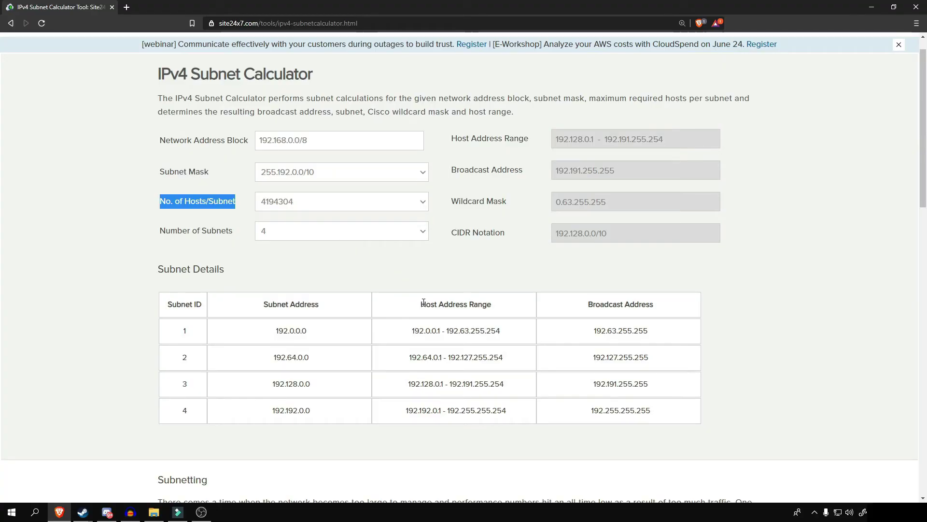
drag(424, 302, 491, 305)
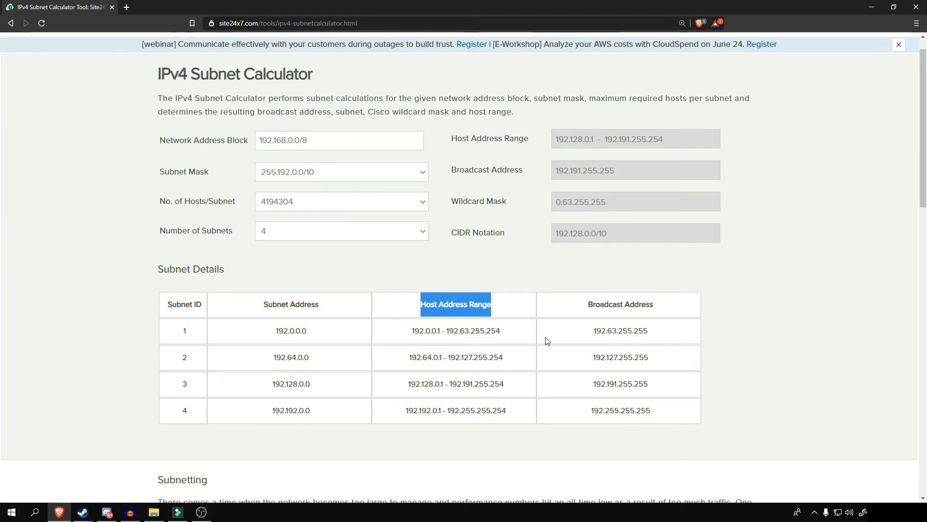
click(422, 303)
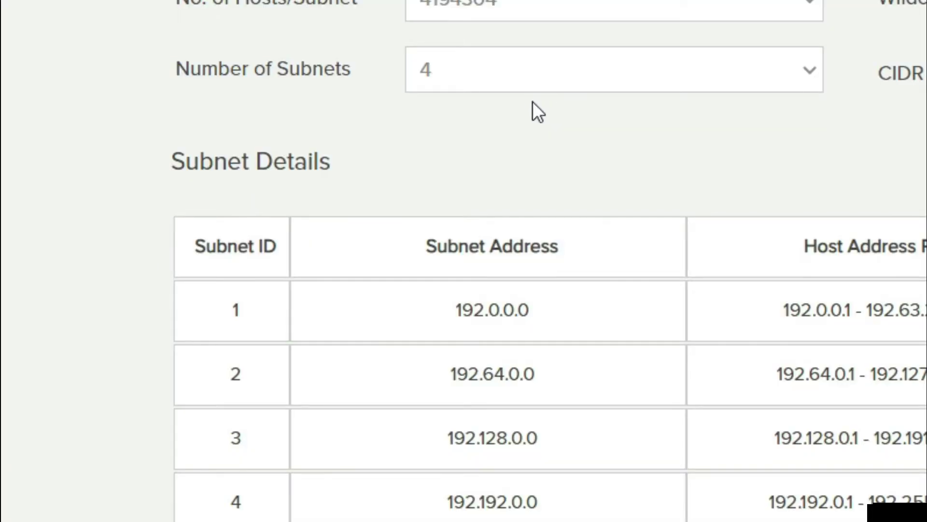
click(303, 234)
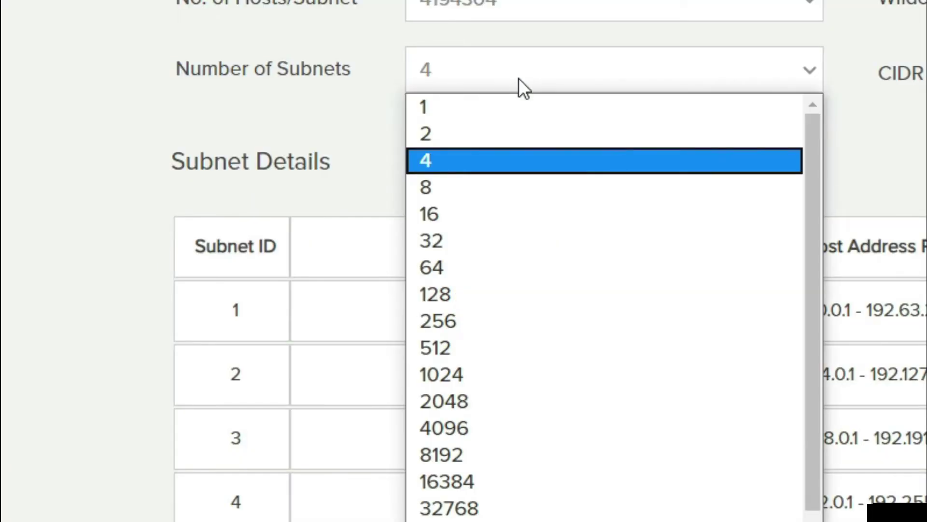
drag(809, 127, 782, 347)
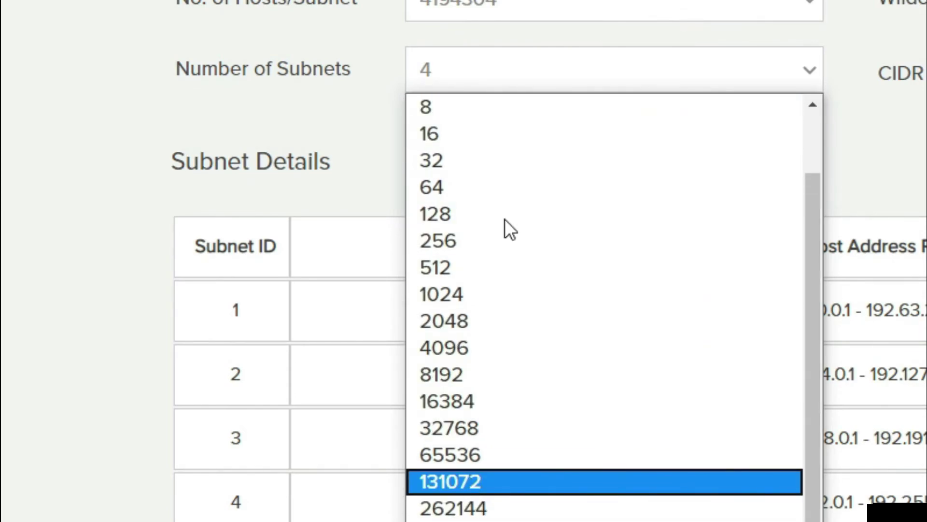
click(483, 482)
click(490, 69)
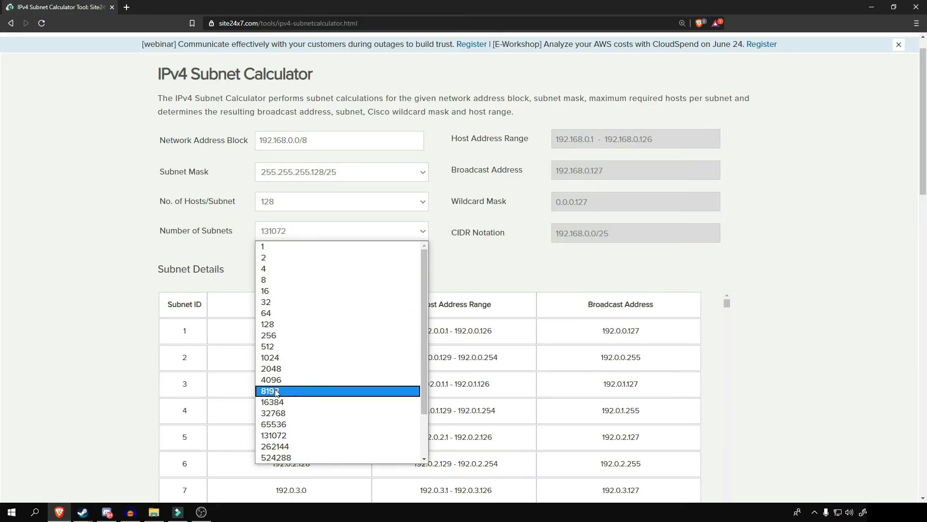
click(277, 392)
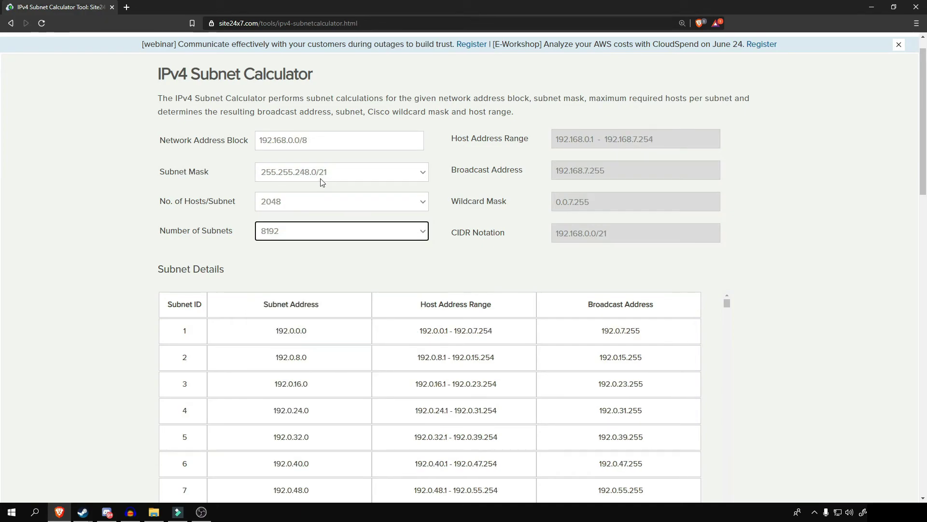
click(314, 231)
click(276, 275)
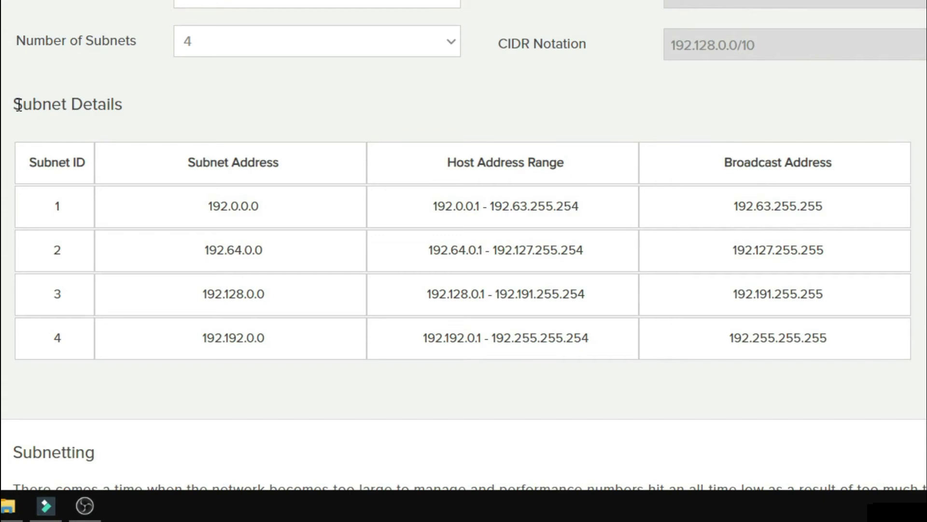
drag(158, 268, 223, 271)
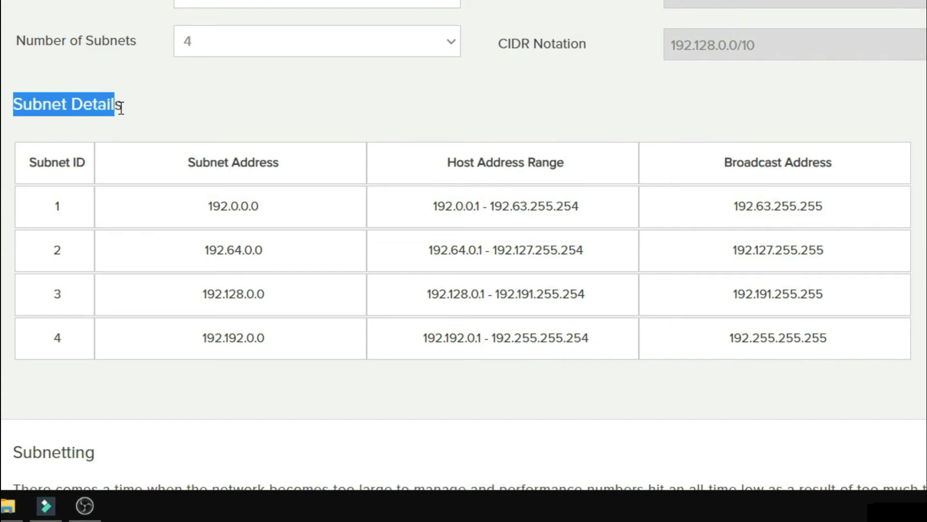
click(199, 114)
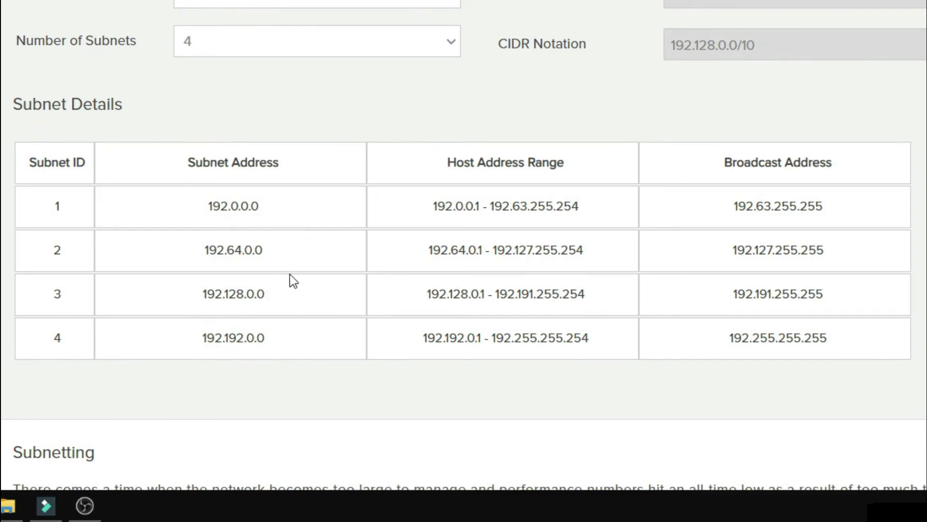
drag(211, 208, 262, 212)
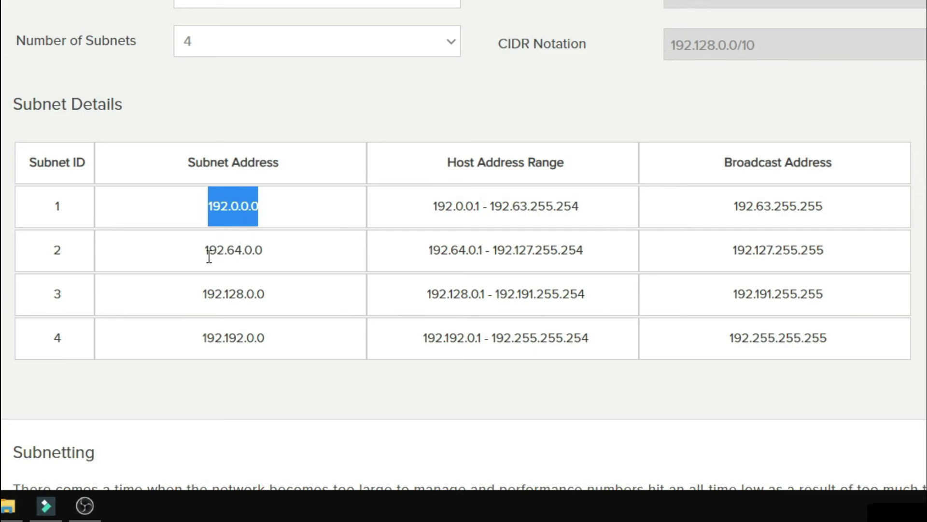
drag(206, 252, 265, 253)
drag(203, 294, 265, 294)
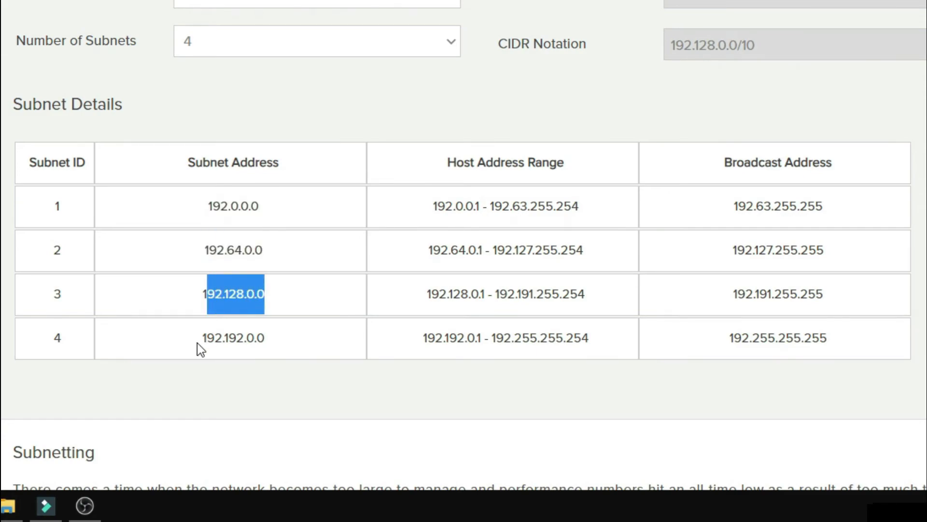
drag(207, 338, 265, 339)
click(441, 161)
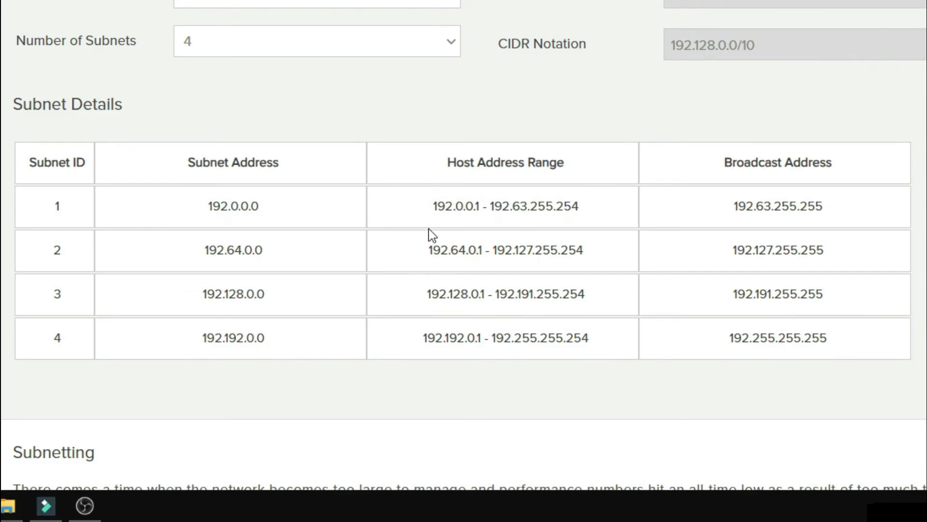
drag(207, 206, 275, 213)
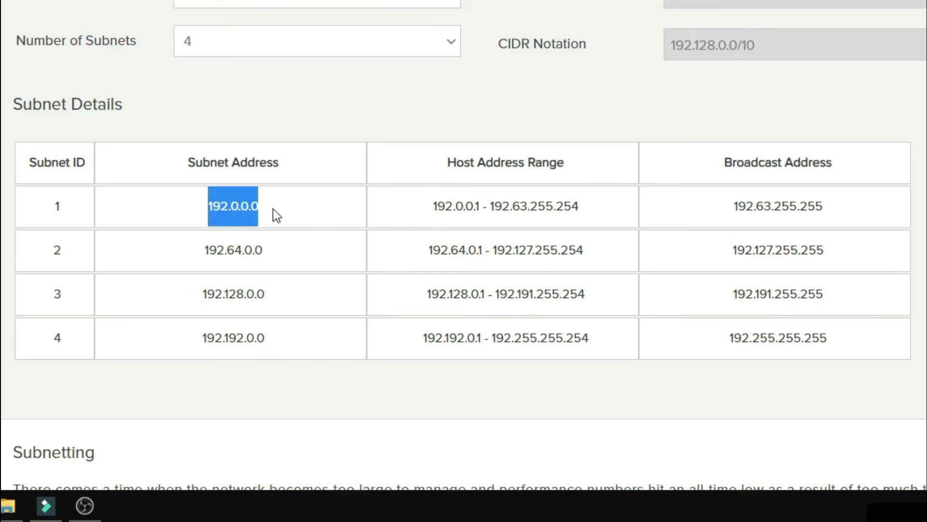
drag(56, 208, 896, 217)
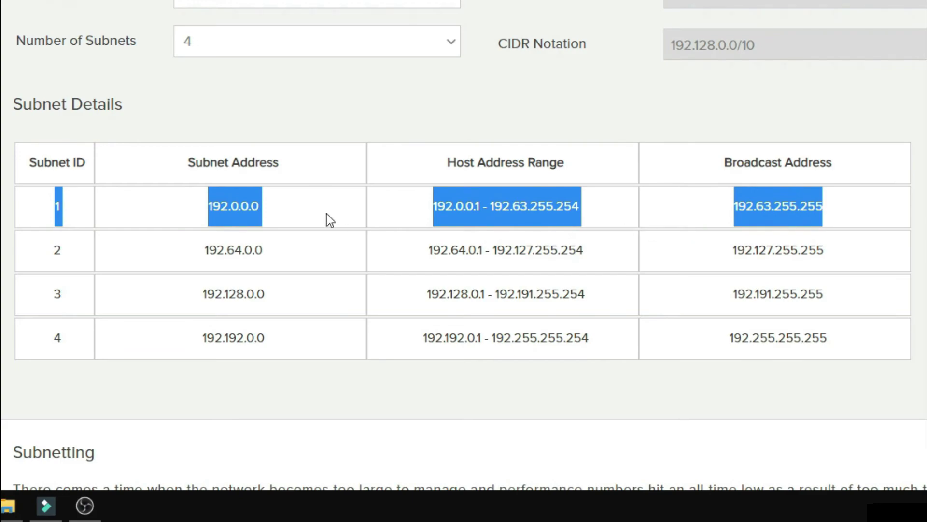
click(535, 203)
drag(436, 208, 480, 212)
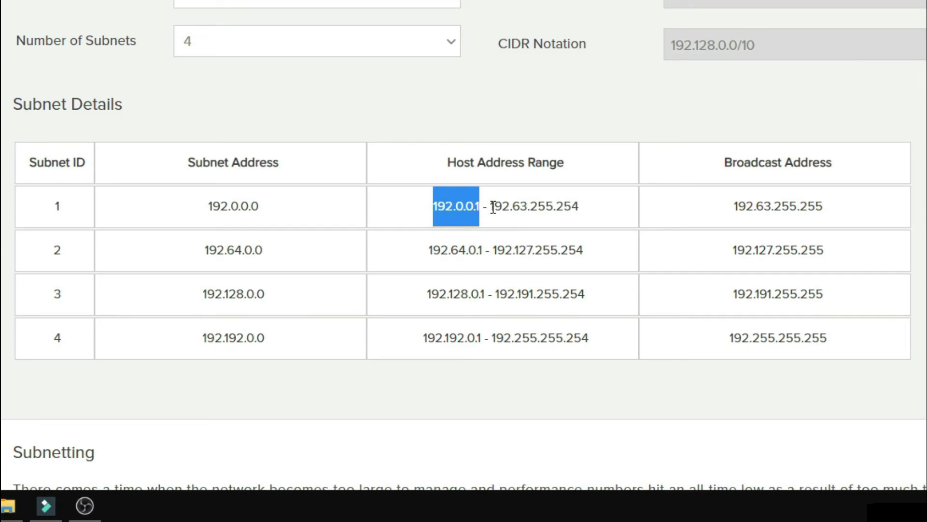
drag(493, 208, 581, 214)
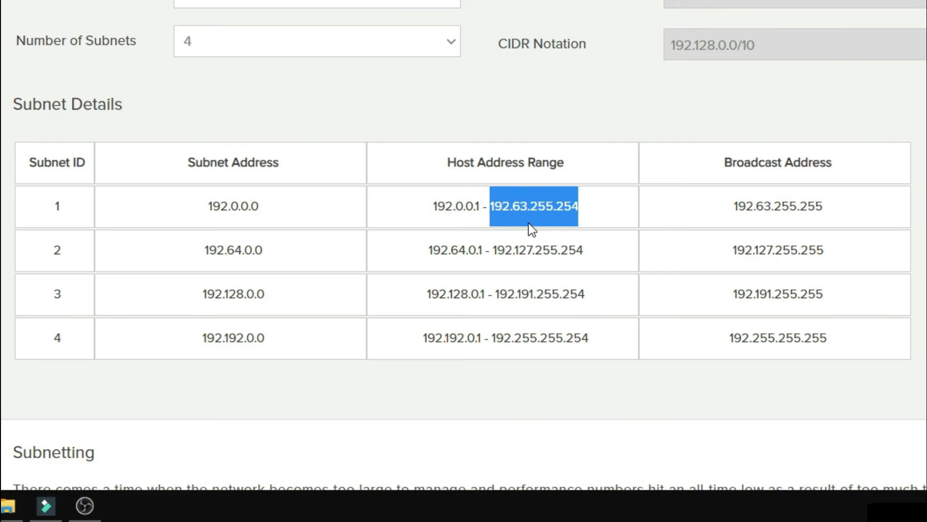
click(535, 204)
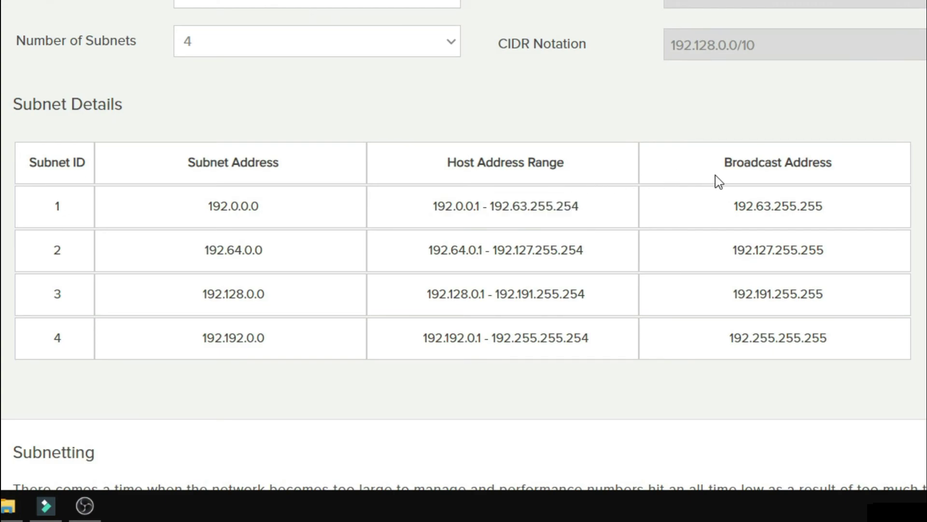
drag(726, 162, 886, 169)
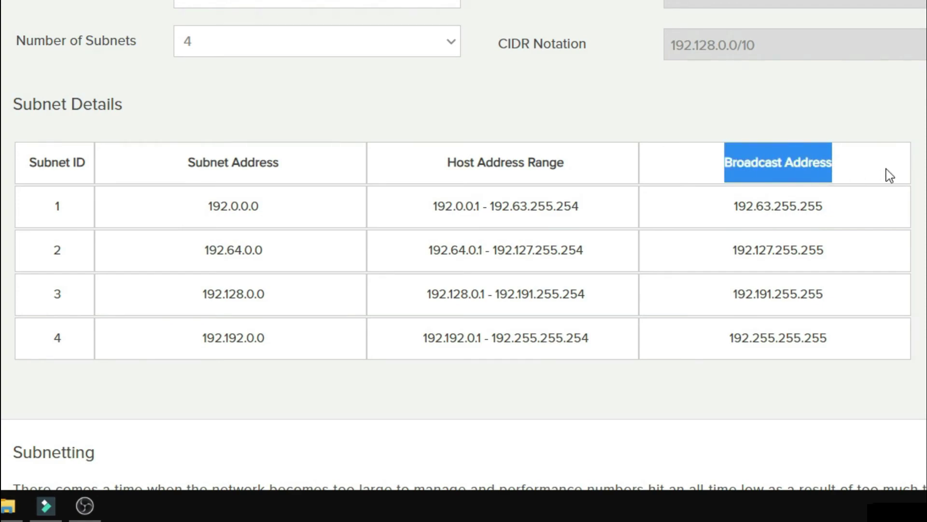
click(732, 235)
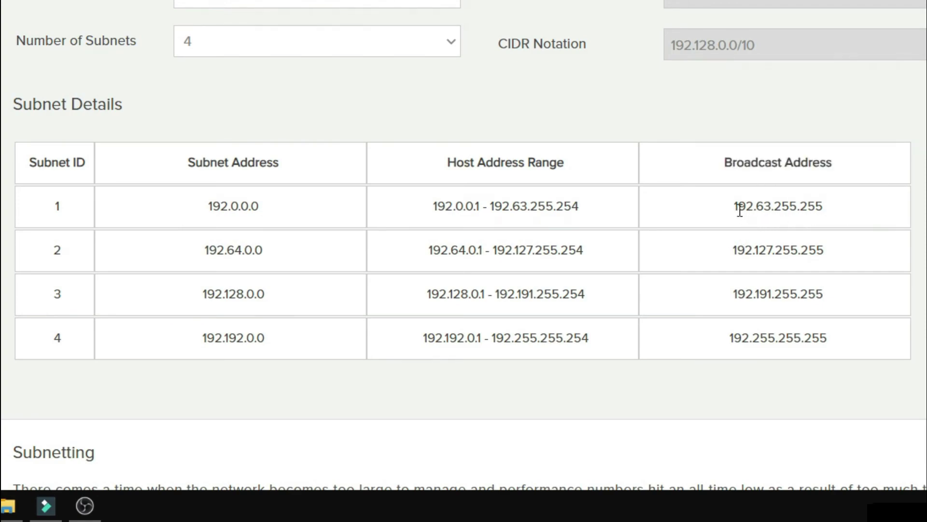
drag(195, 207, 278, 204)
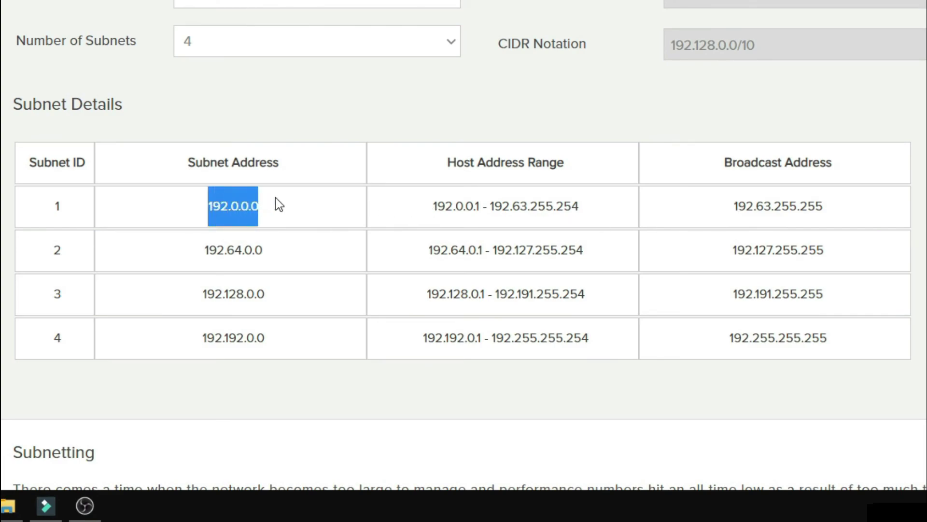
drag(725, 205, 867, 214)
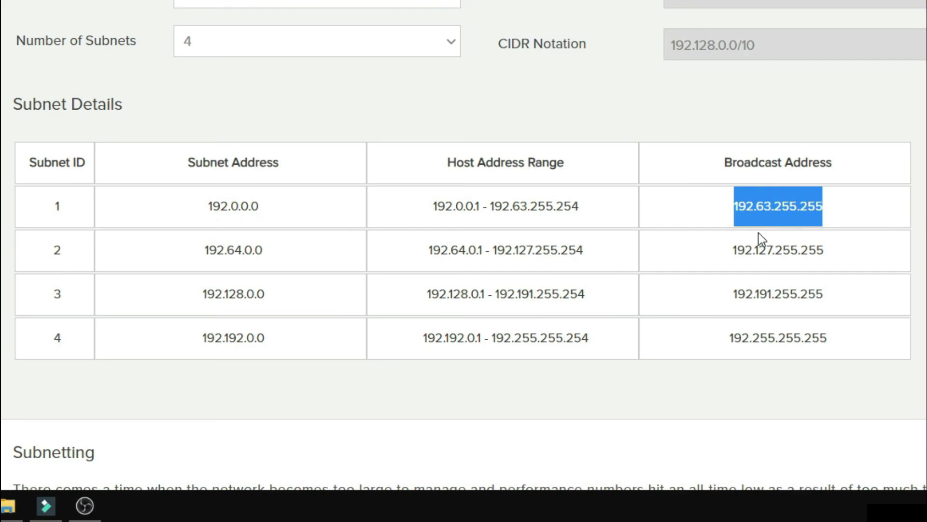
drag(424, 210, 545, 230)
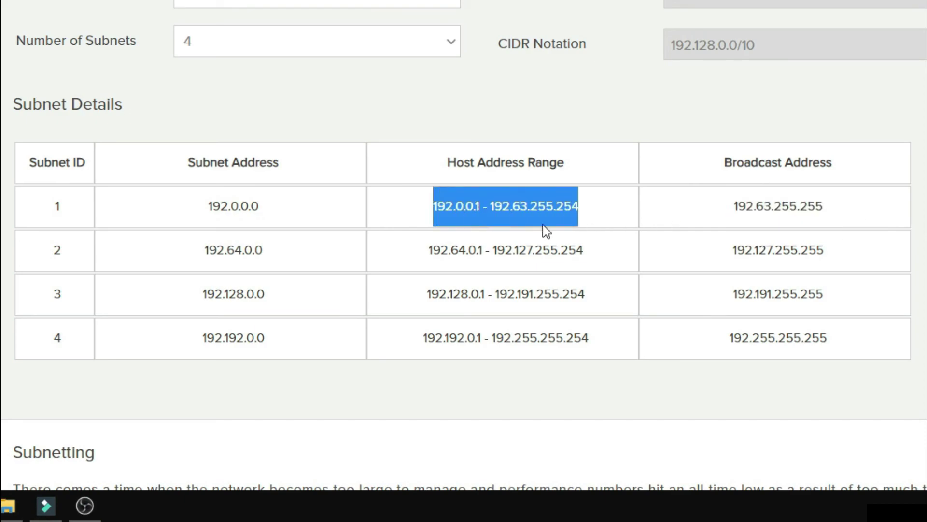
click(612, 209)
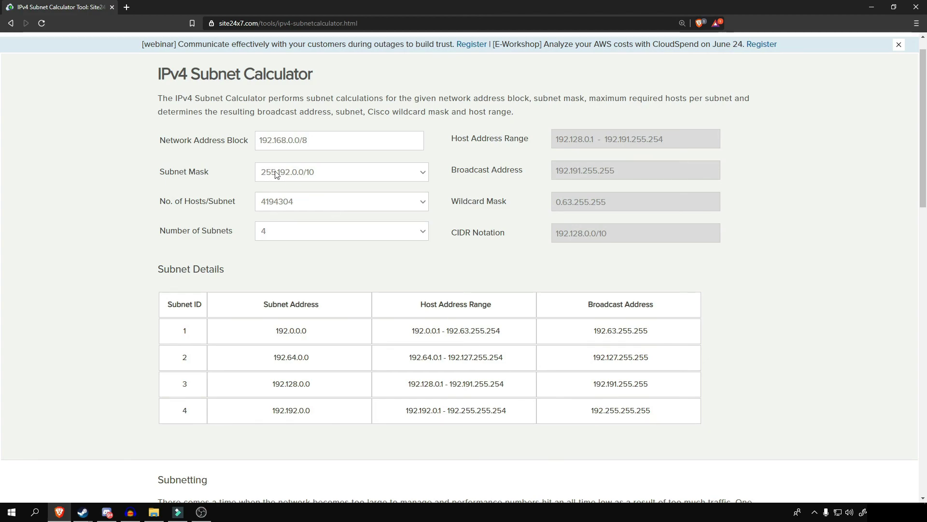
triple_click(164, 99)
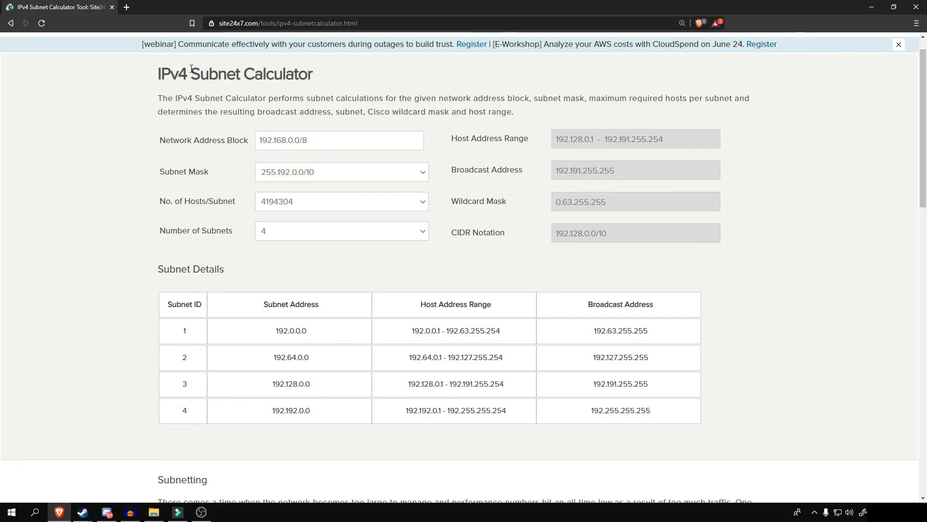
drag(159, 74, 540, 119)
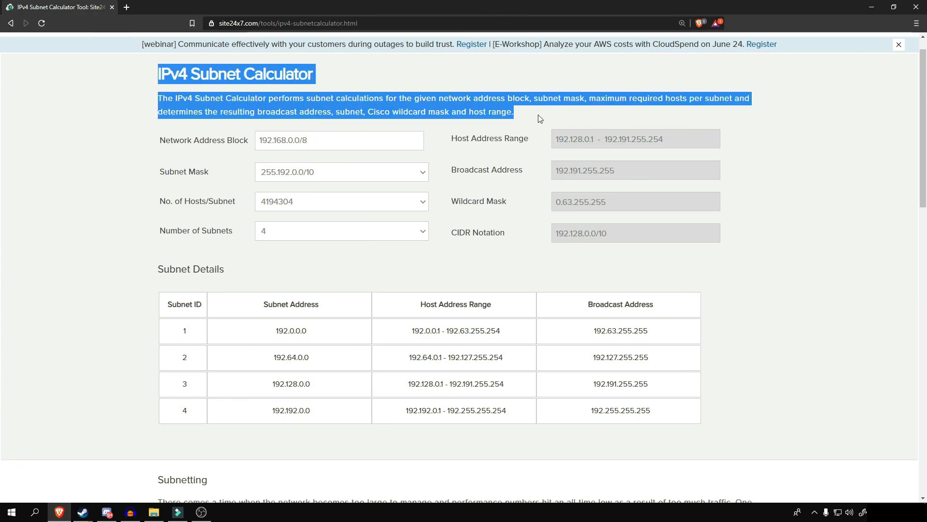
click(537, 126)
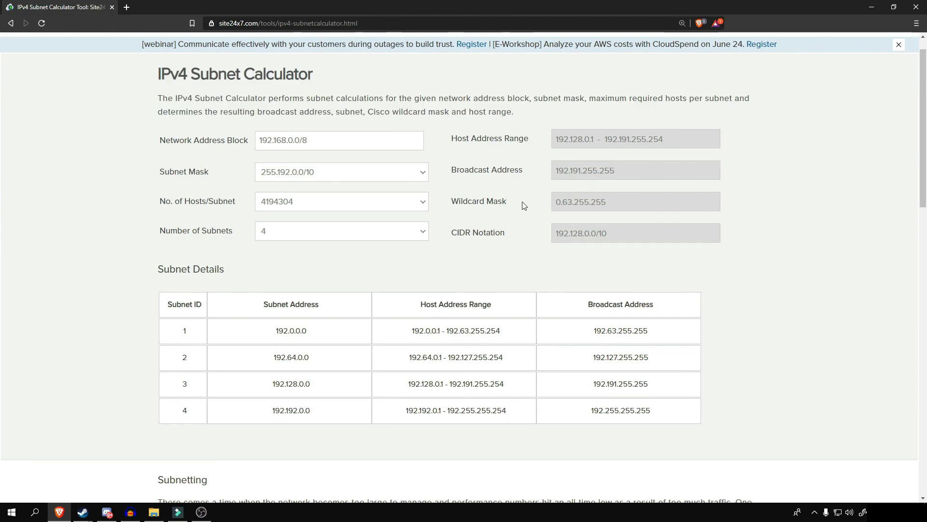